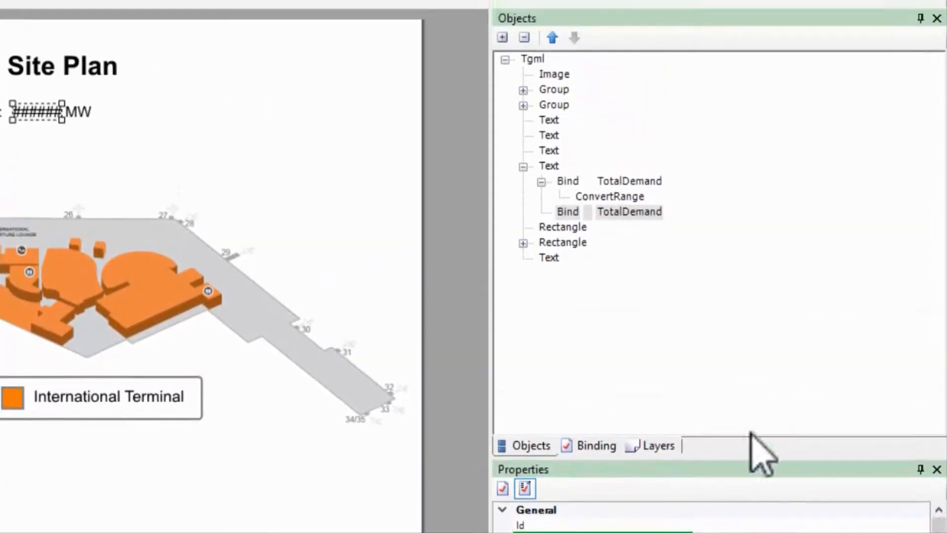
Add a ConvertValue to the second TotalDemand bind and set its SignalMoreThan to 8000
right_click(622, 211)
mouse_move(632, 224)
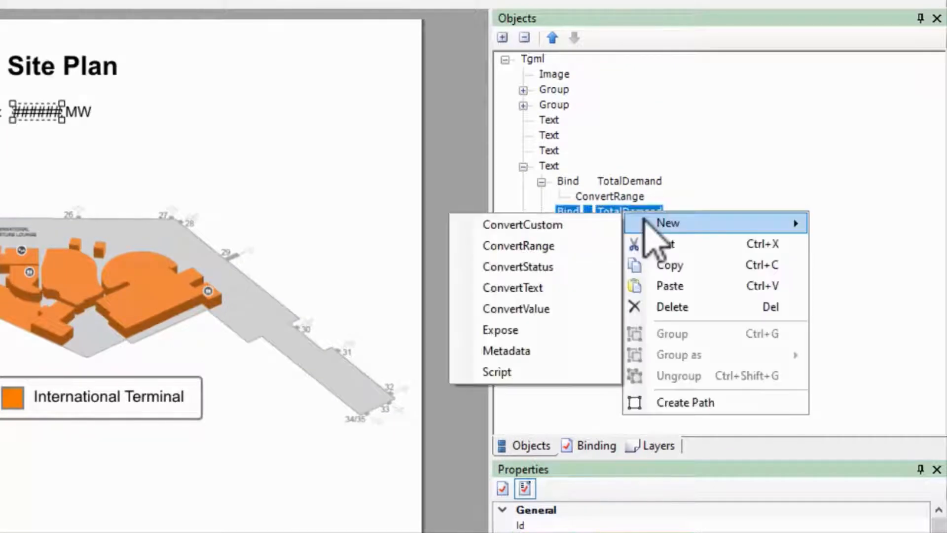
left_click(566, 308)
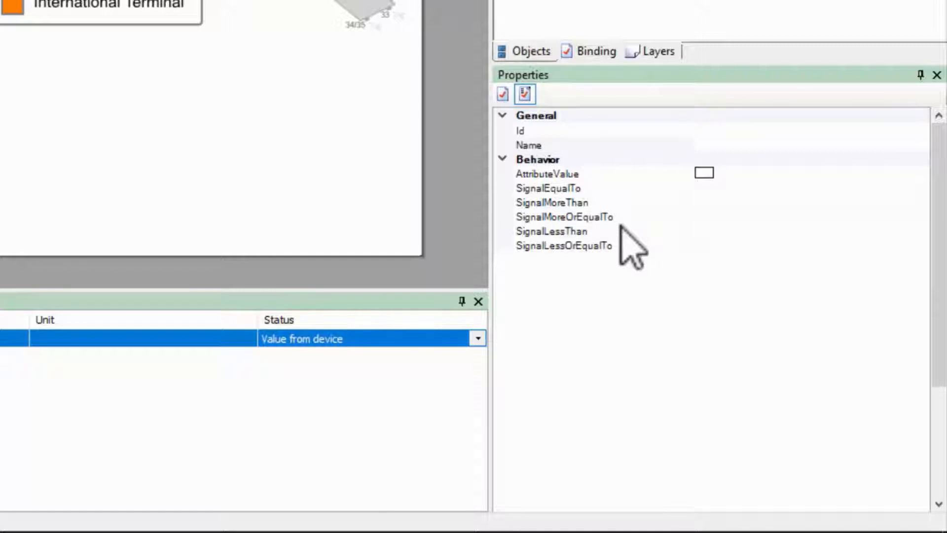
left_click(710, 203)
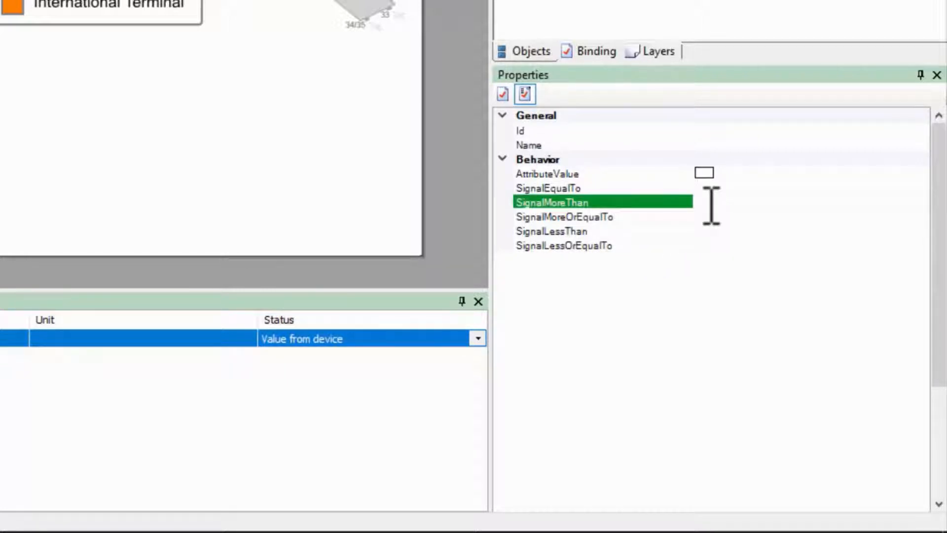
type("8000")
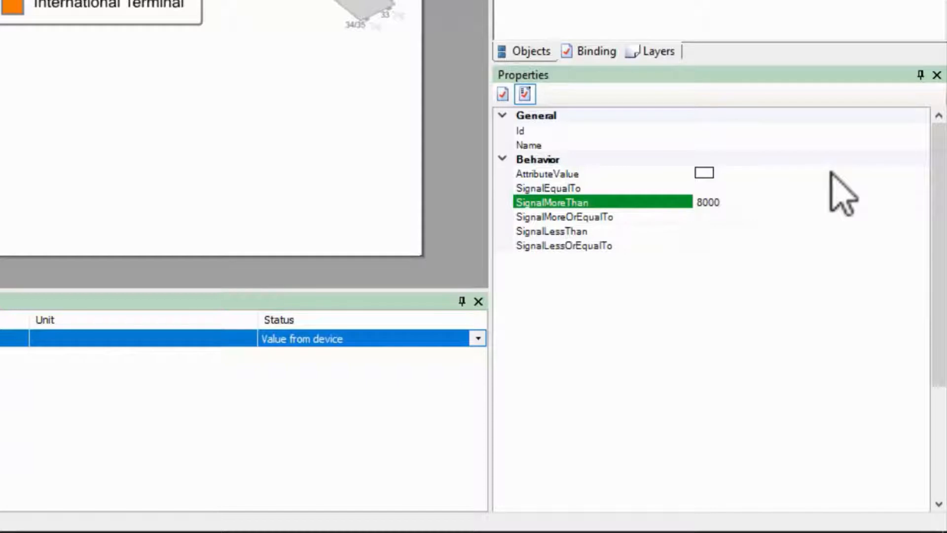
Set the ConvertValue's AttributeValue color to red (#FF0000)
left_click(910, 174)
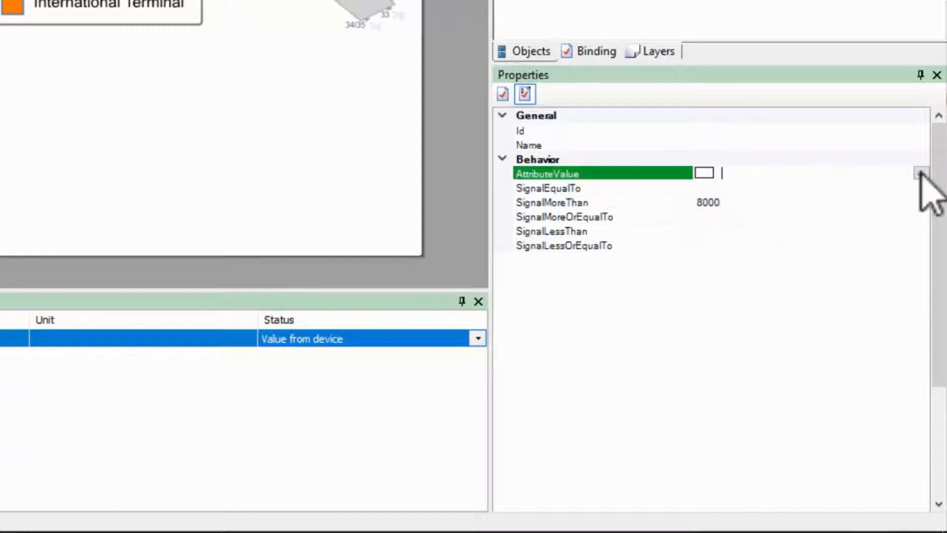
left_click(920, 173)
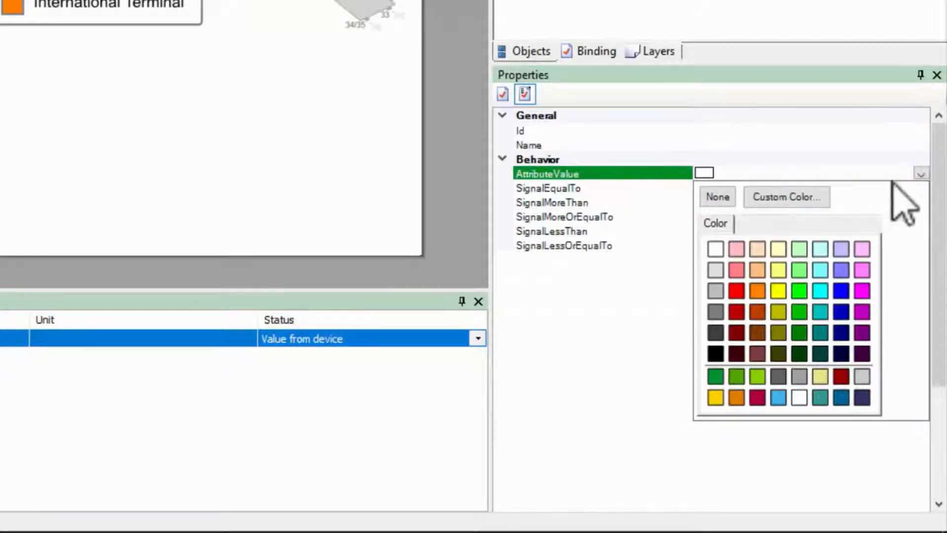
left_click(736, 291)
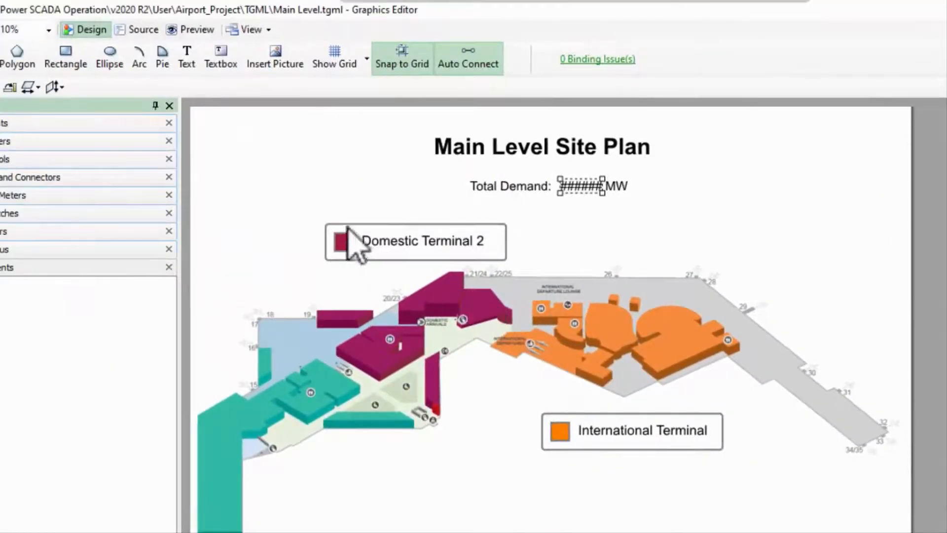
Preview the graphic and test TotalDemand with a value of 10000
left_click(200, 31)
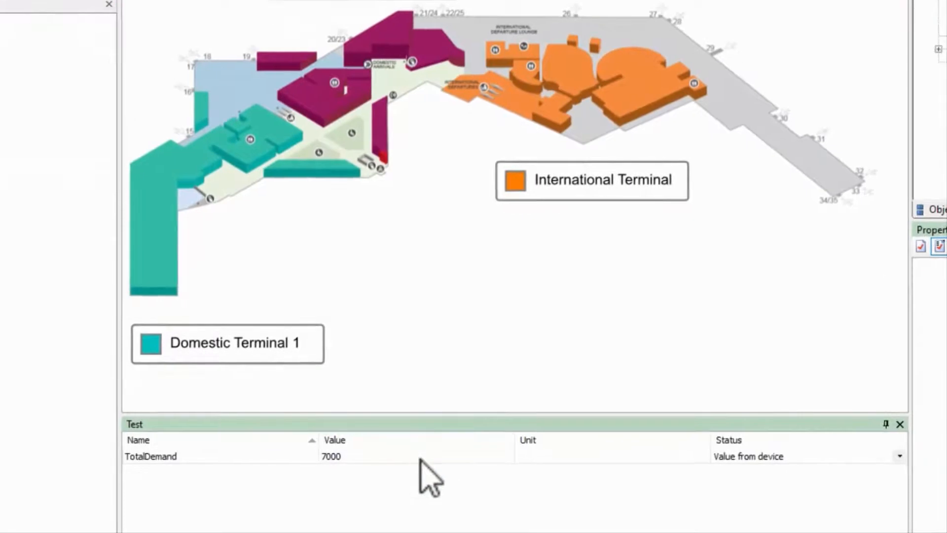
left_click(420, 460)
type("10000")
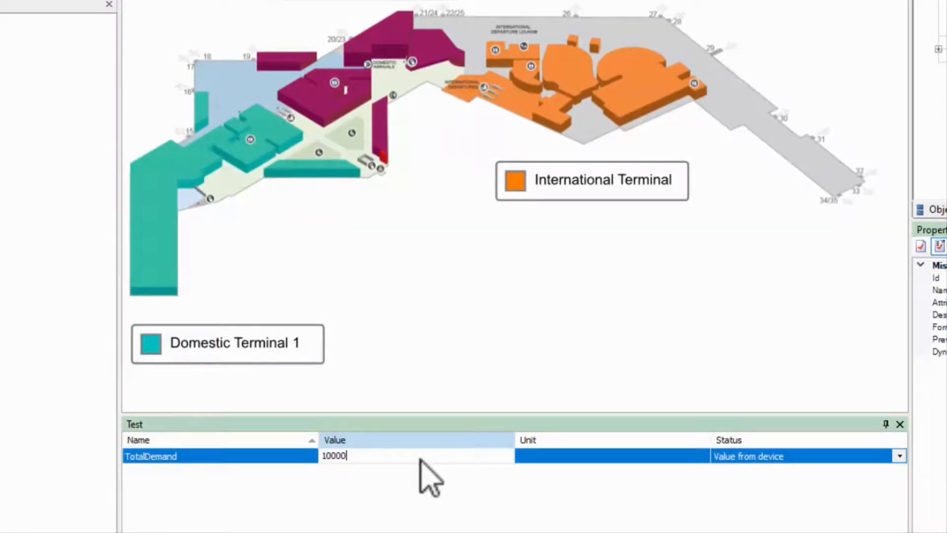
key("Return")
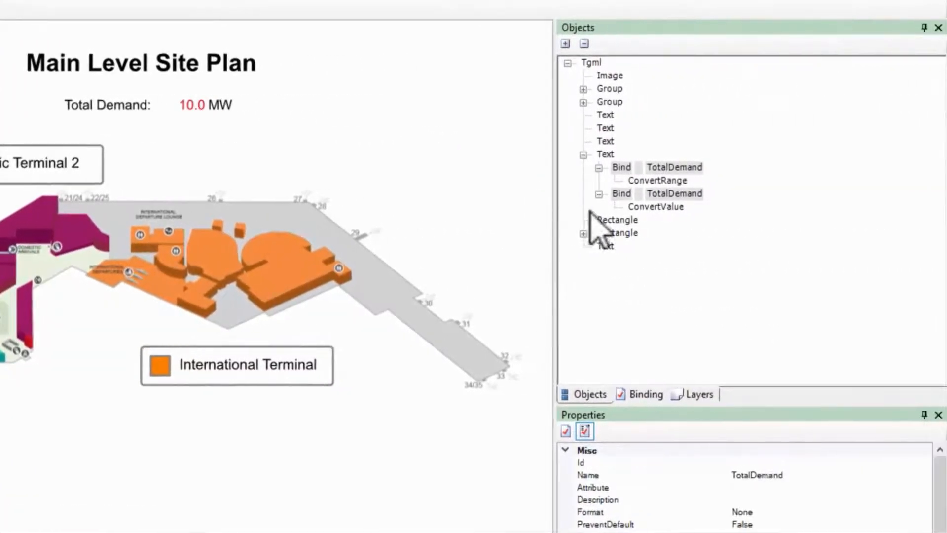
Examine the ConvertValue's properties under the second TotalDemand bind and return to design mode
left_click(641, 206)
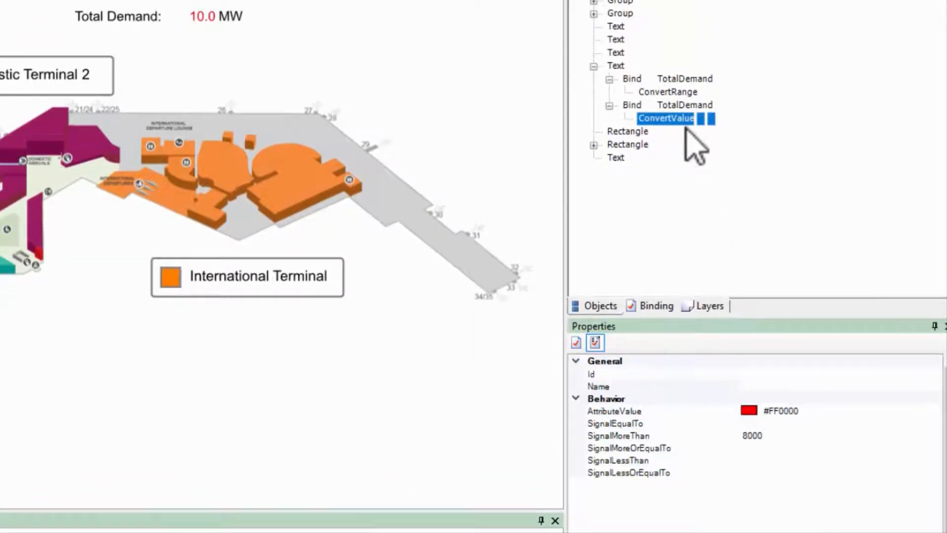
left_click_drag(688, 115, 636, 106)
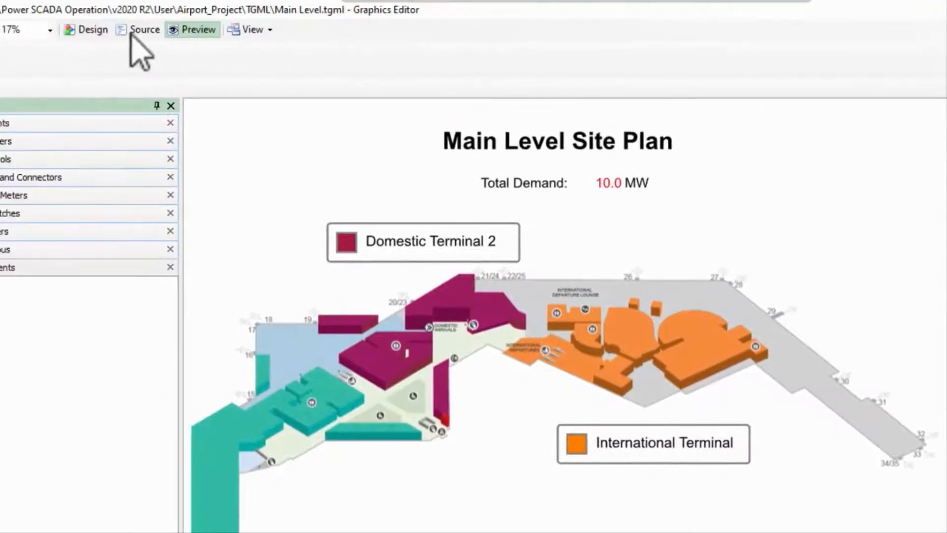
left_click(87, 30)
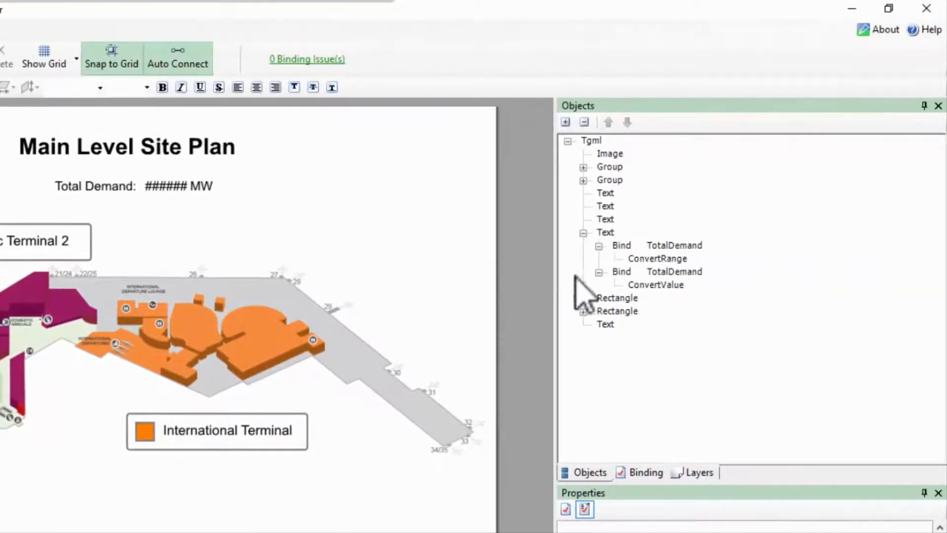
Add a ConvertStatus and a ConvertText to the second TotalDemand bind
right_click(622, 271)
mouse_move(729, 285)
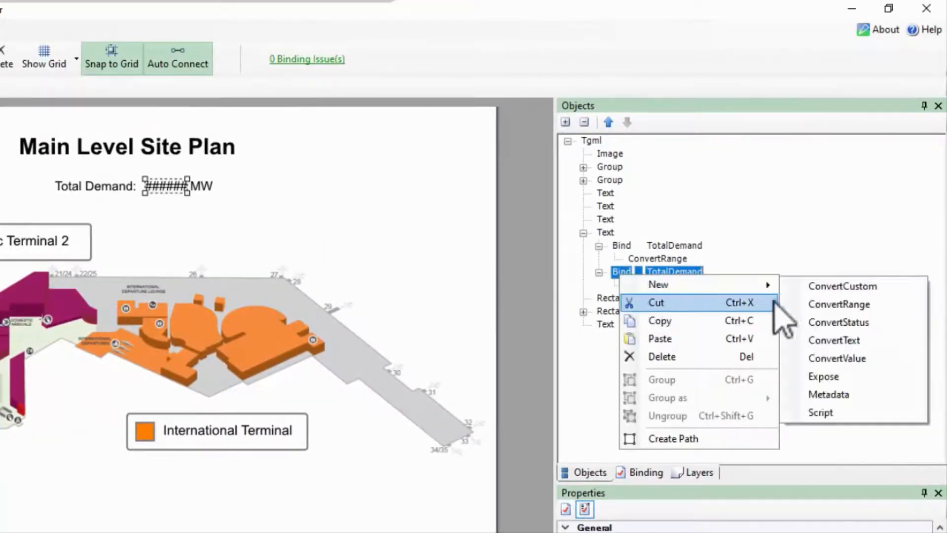
left_click(821, 322)
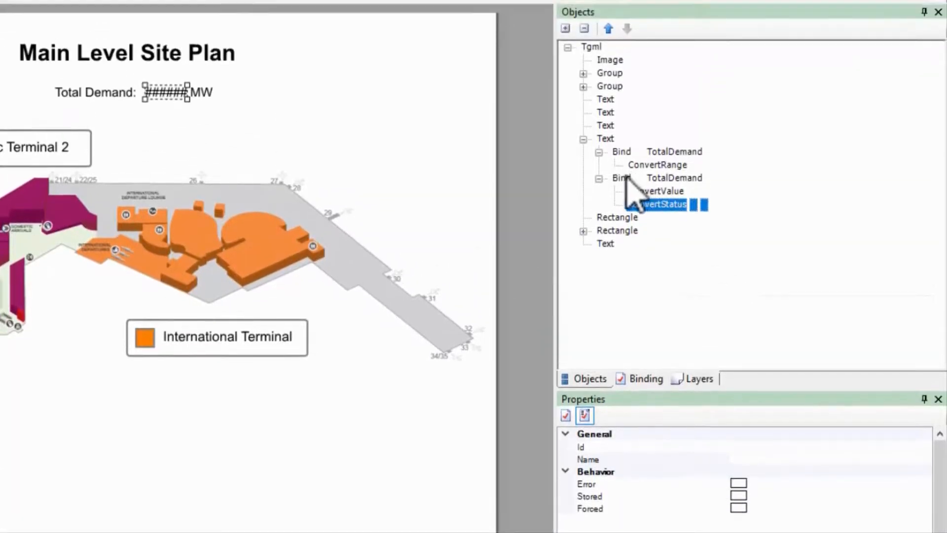
right_click(622, 71)
mouse_move(656, 187)
left_click(799, 239)
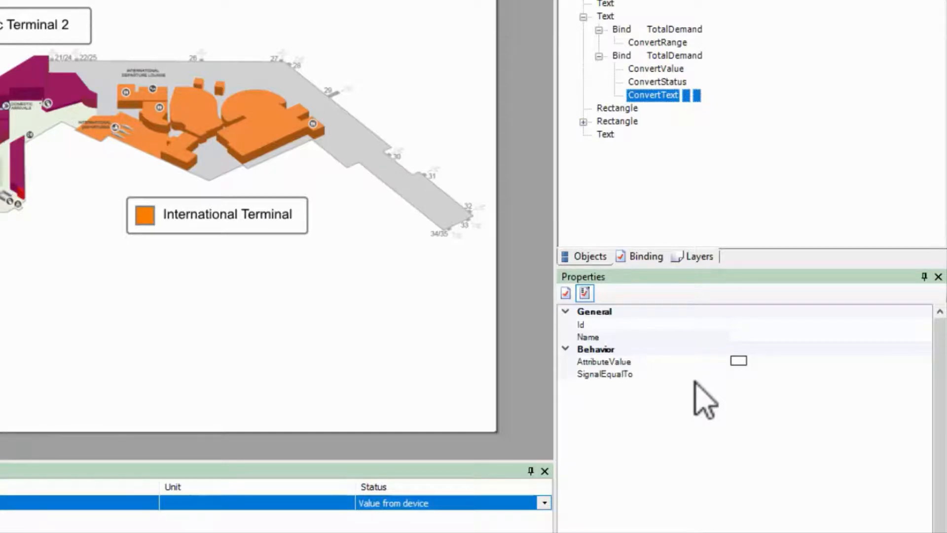
right_click(660, 56)
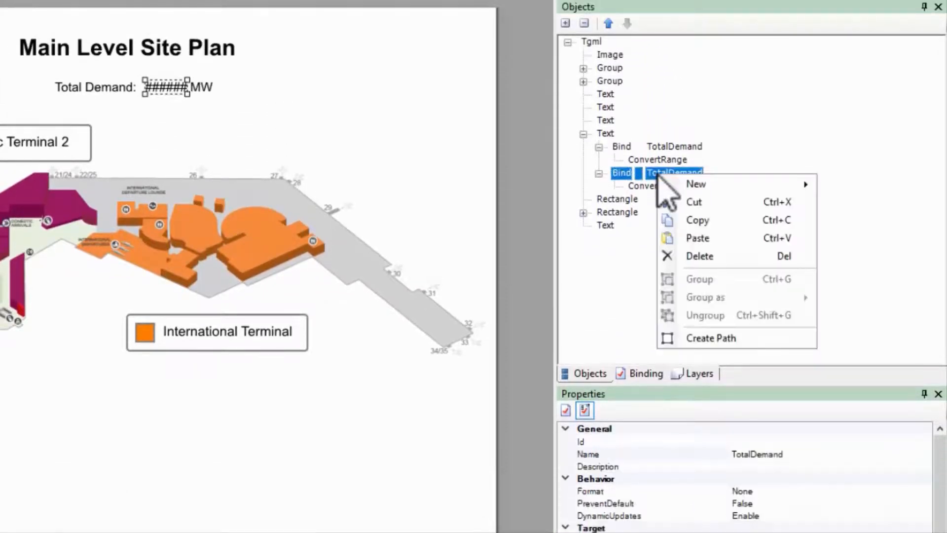
mouse_move(703, 187)
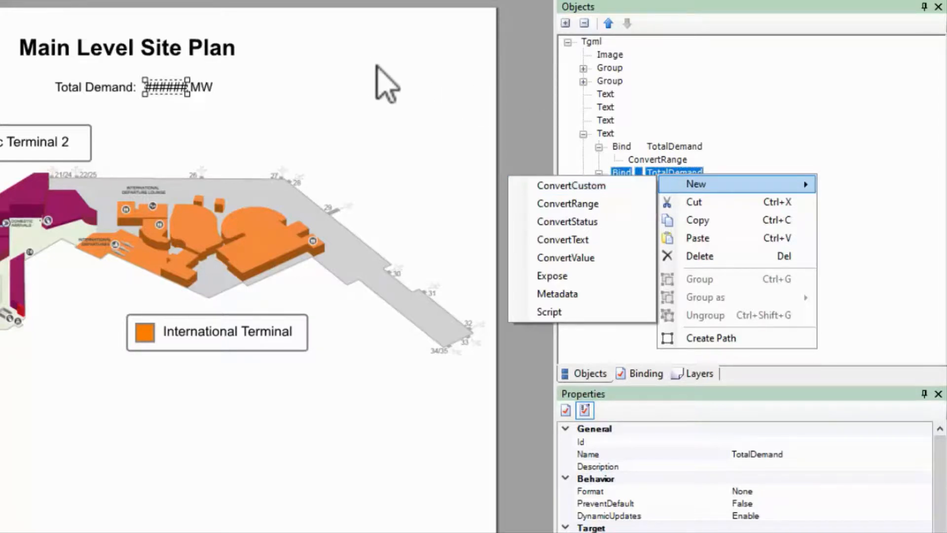
left_click(401, 90)
left_click(400, 90)
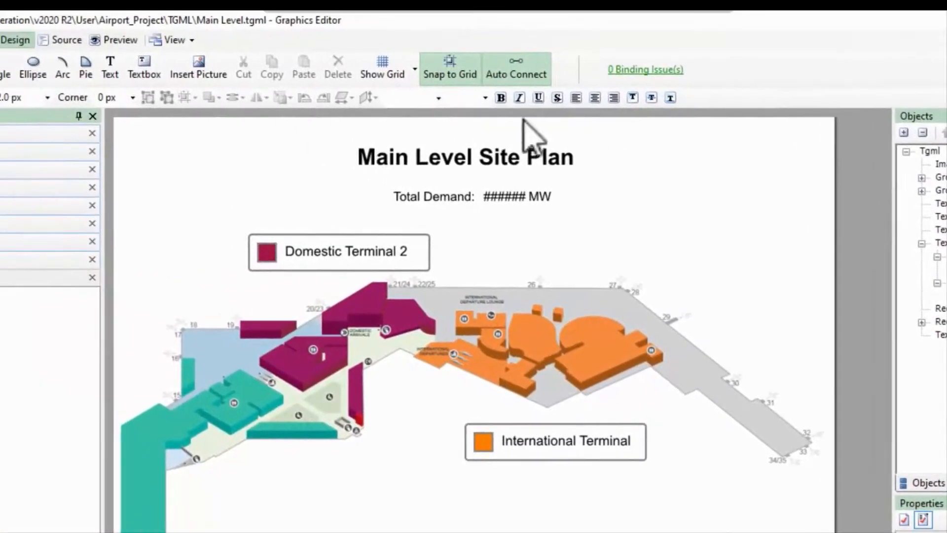
Place a new text object reading "####" in the blank area beside the Total Demand line
left_click(107, 72)
left_click(635, 209)
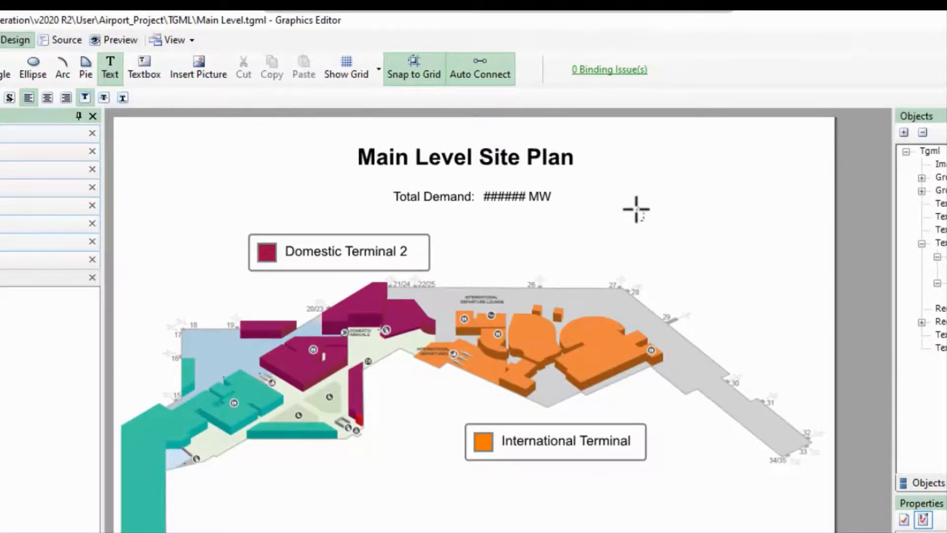
type("####")
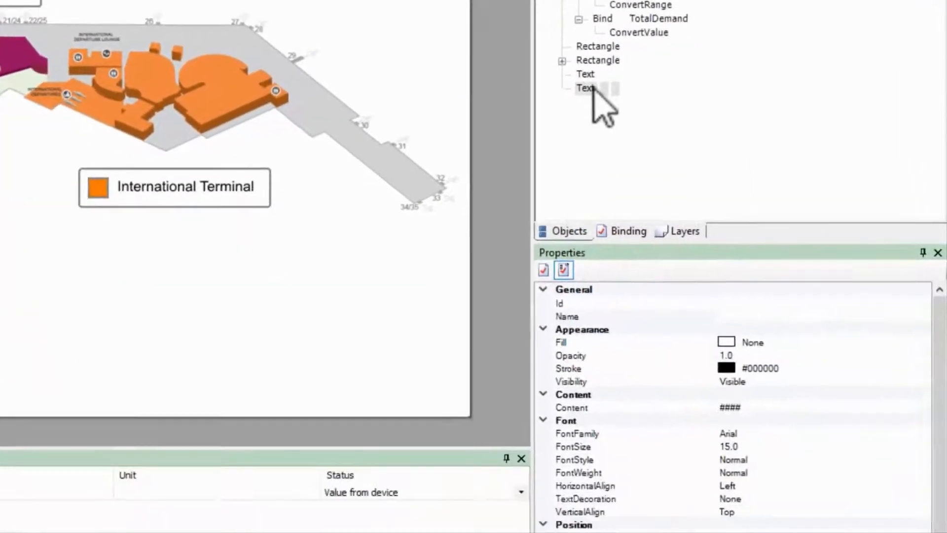
Add a binding to the Content property of the new "####" text
right_click(594, 88)
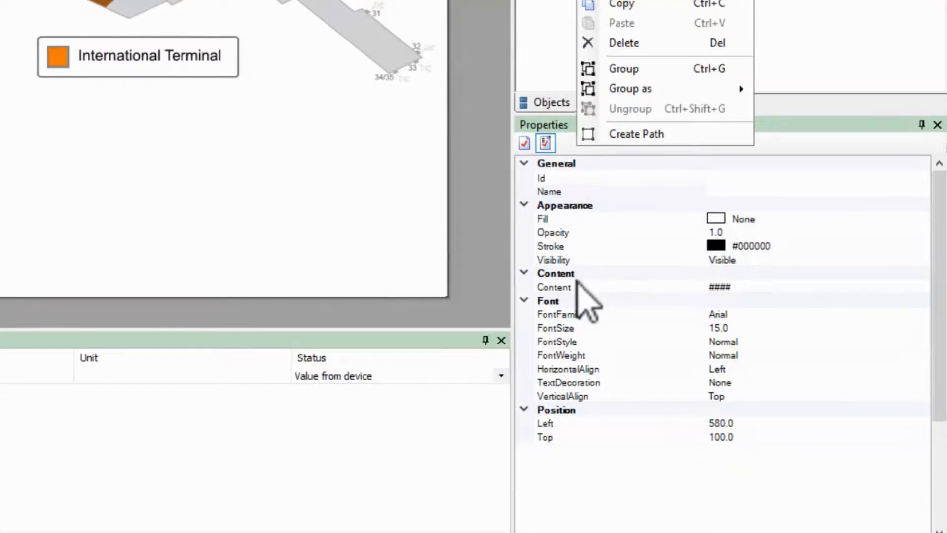
right_click(594, 408)
left_click(608, 335)
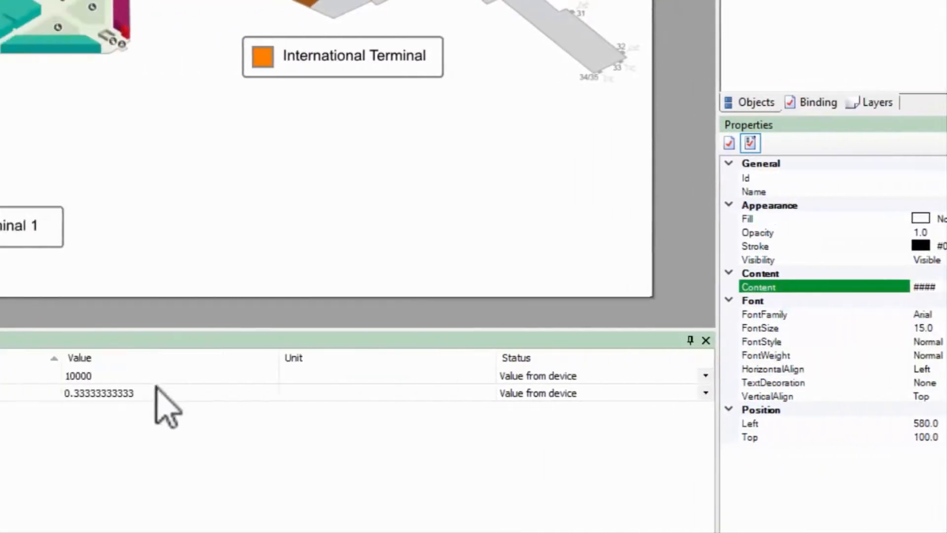
Set the content binding's test value to 0.33333333333, check it in the preview and return to design mode
left_click(312, 395)
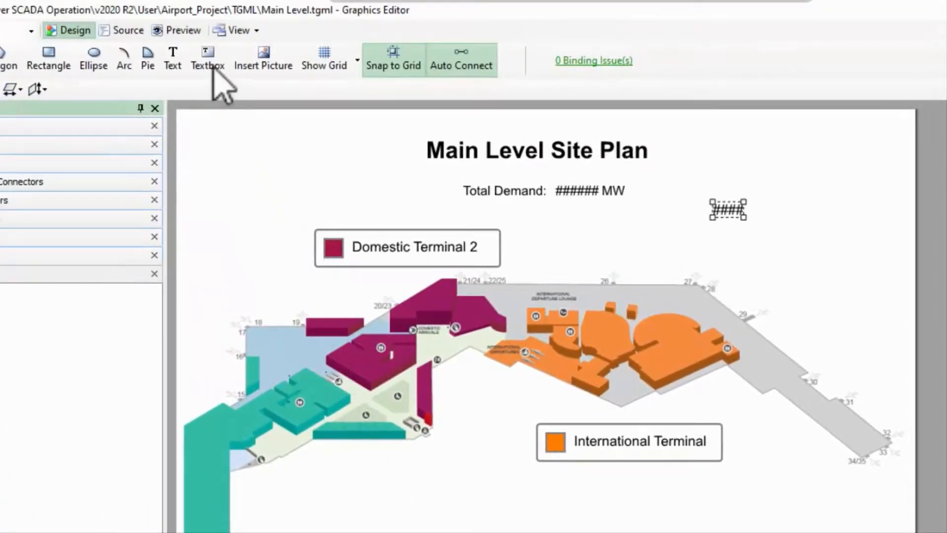
left_click(199, 33)
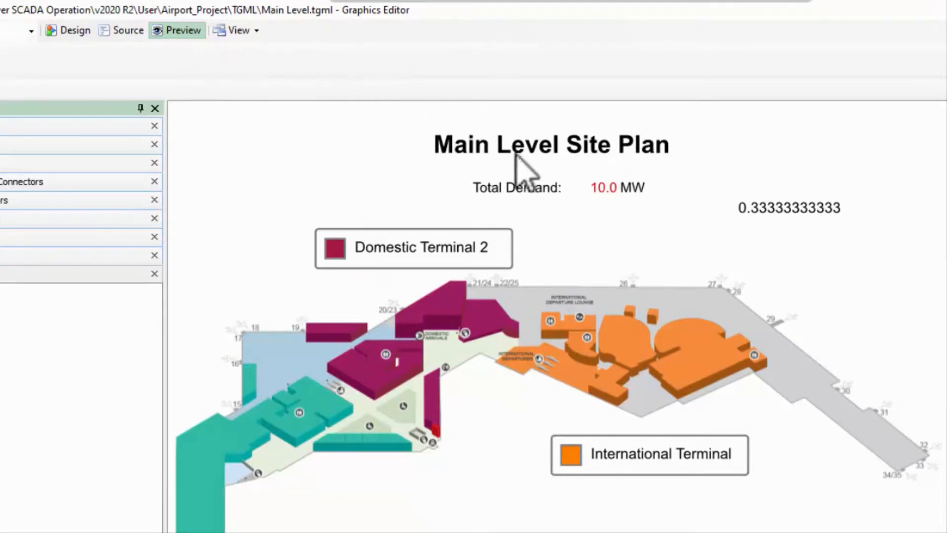
left_click(72, 30)
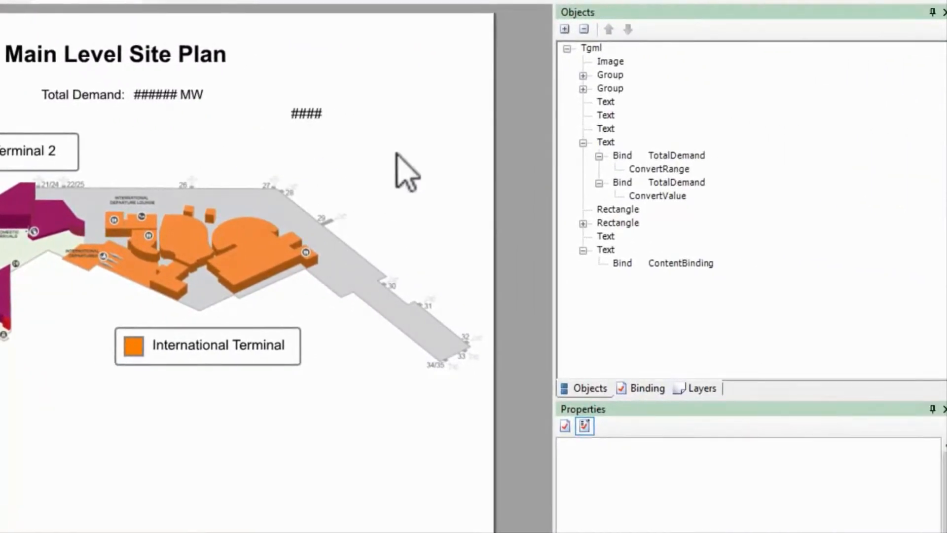
Add a ConvertCustom to the ContentBinding bind of the "####" text
right_click(620, 261)
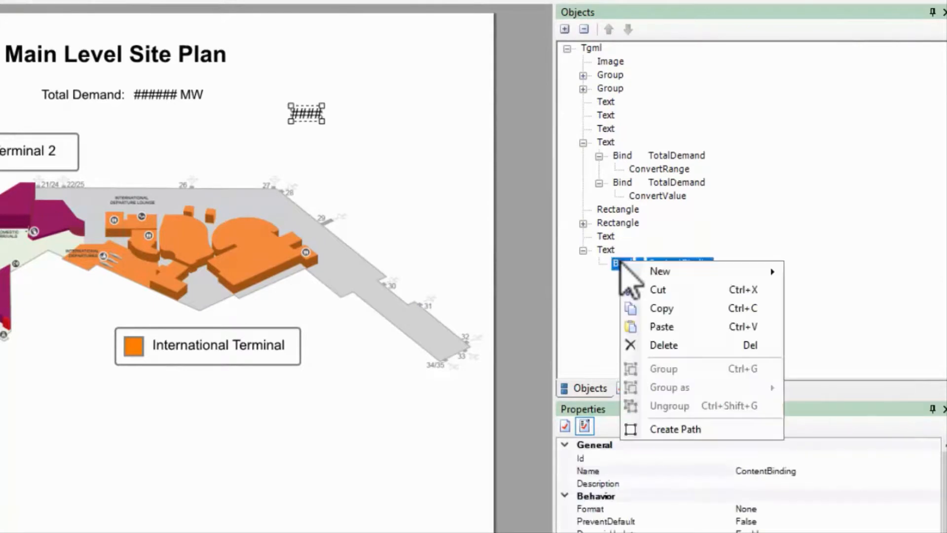
mouse_move(637, 274)
left_click(825, 273)
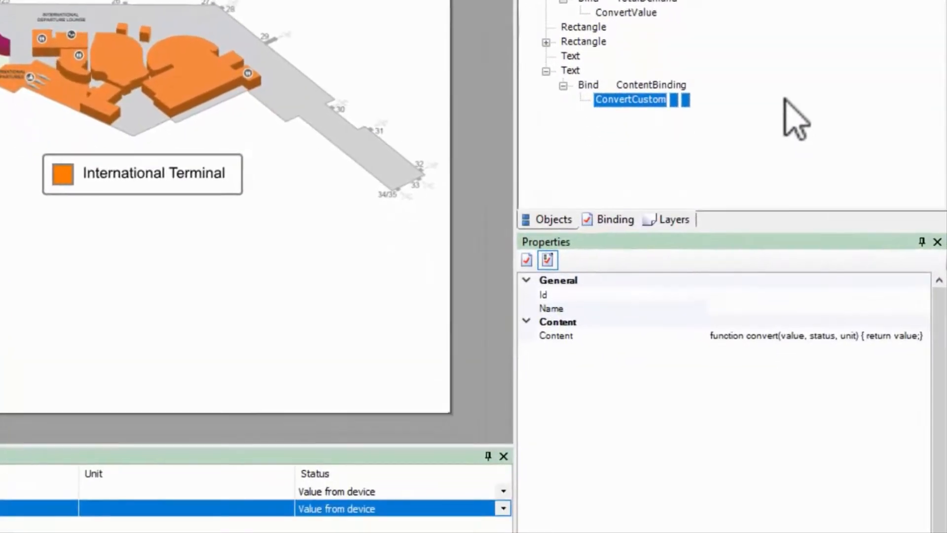
Edit the ConvertCustom script to return value.toFixed(2) and preview the graphic
left_click(849, 335)
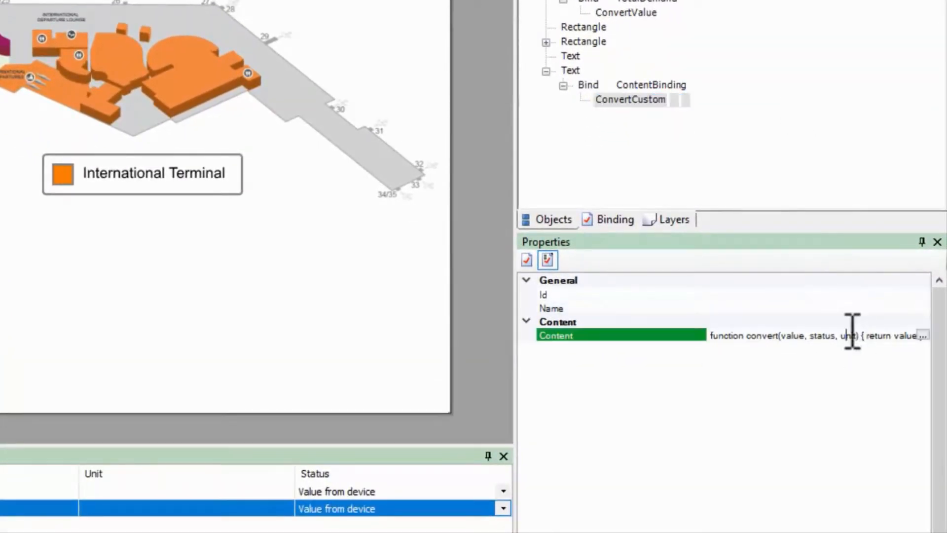
left_click(924, 336)
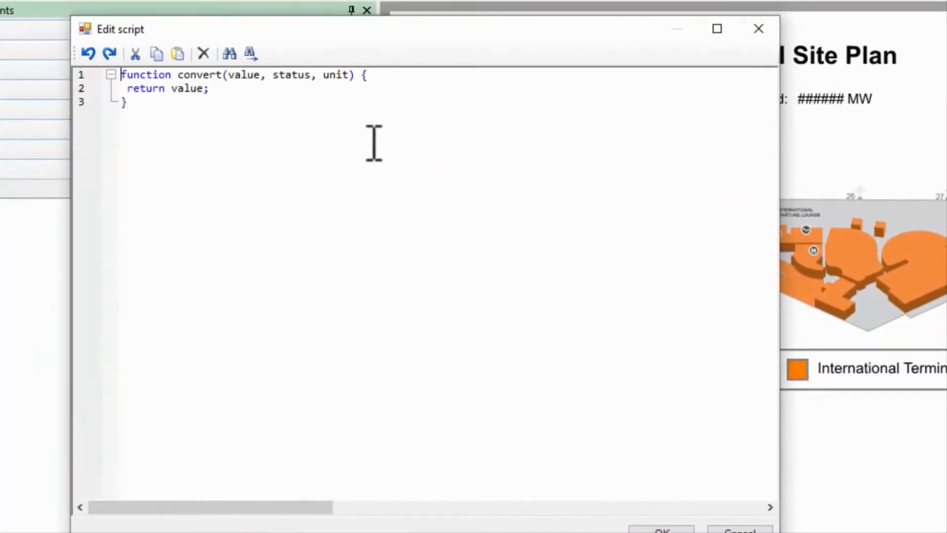
left_click(206, 90)
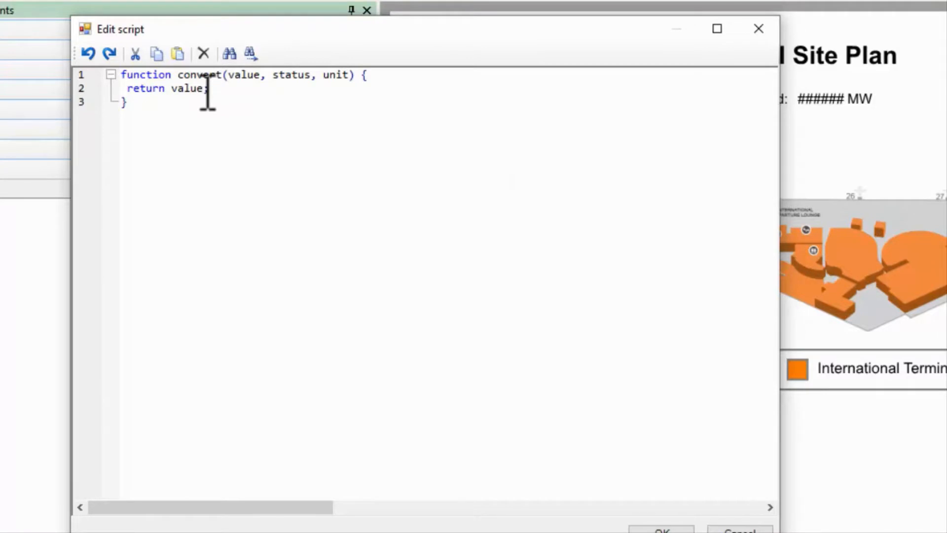
type(".toFixed(2)")
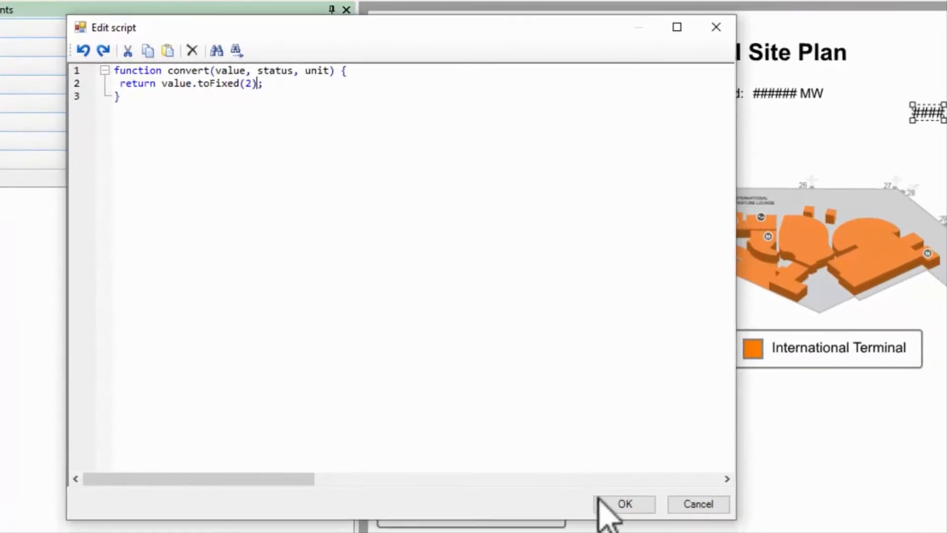
left_click(644, 530)
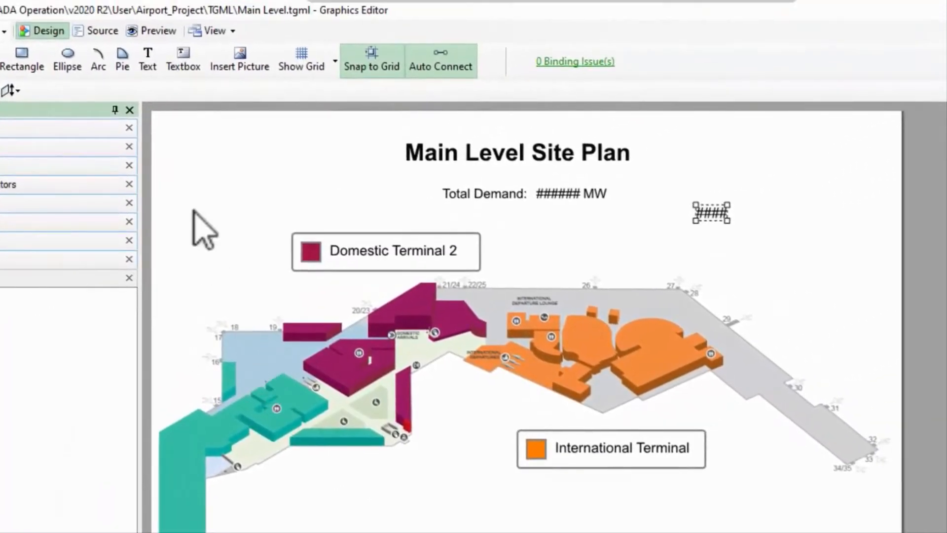
left_click(163, 32)
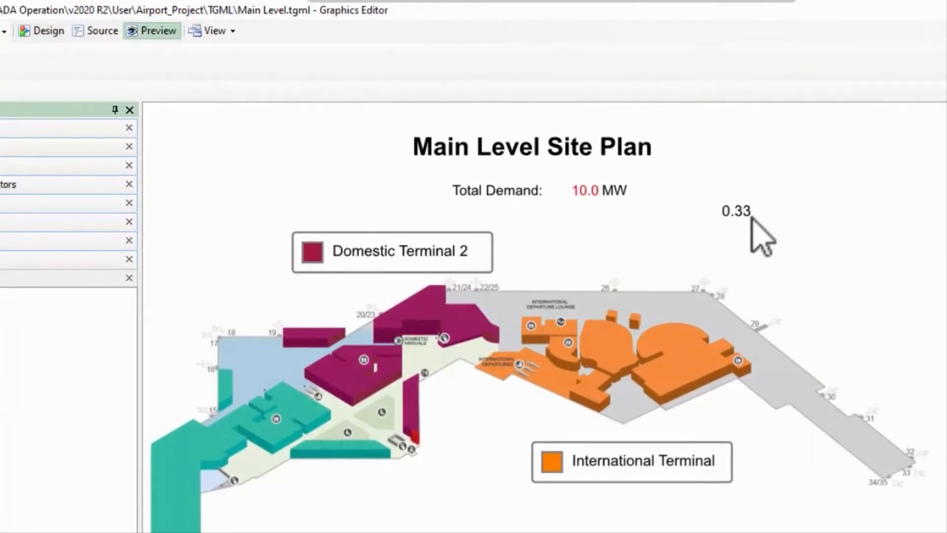